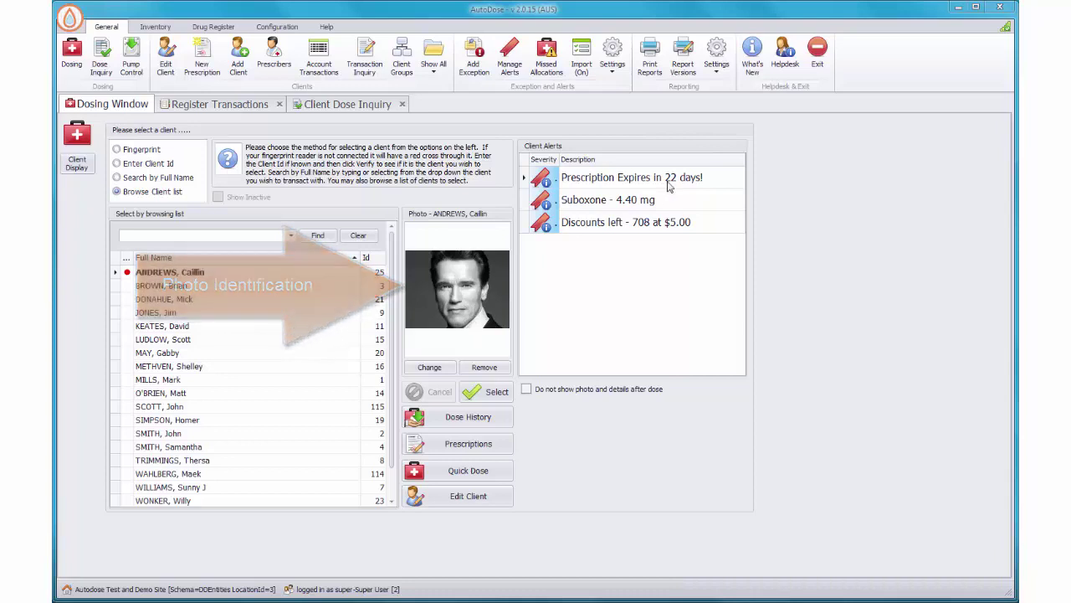
Open the highlighted Suboxone client's prescription, proceed to dosing for today, and set the takeaway days to 1.
left_click(715, 185)
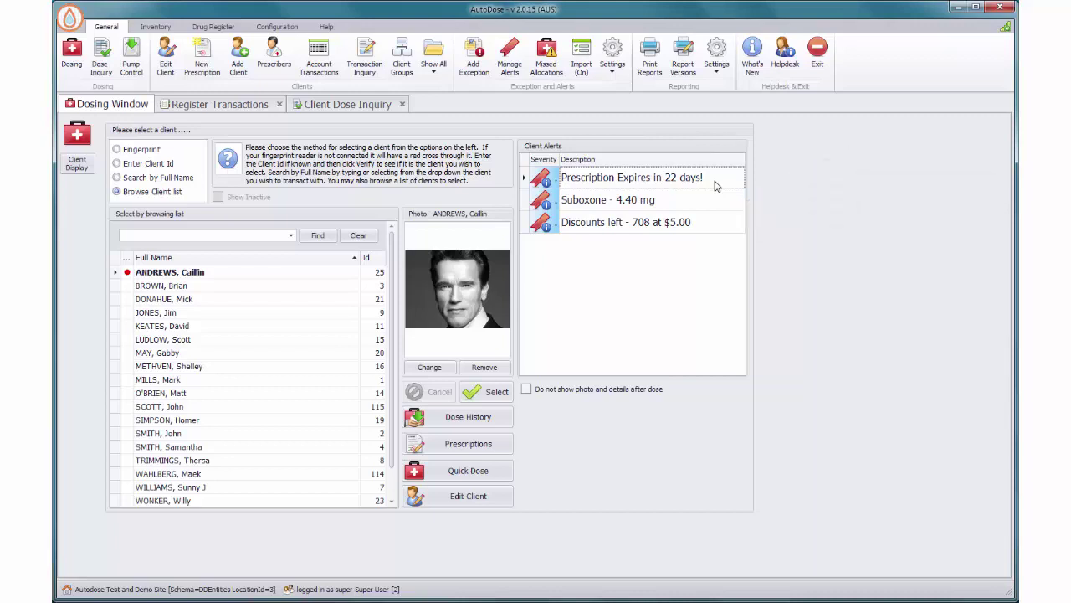
left_click(483, 393)
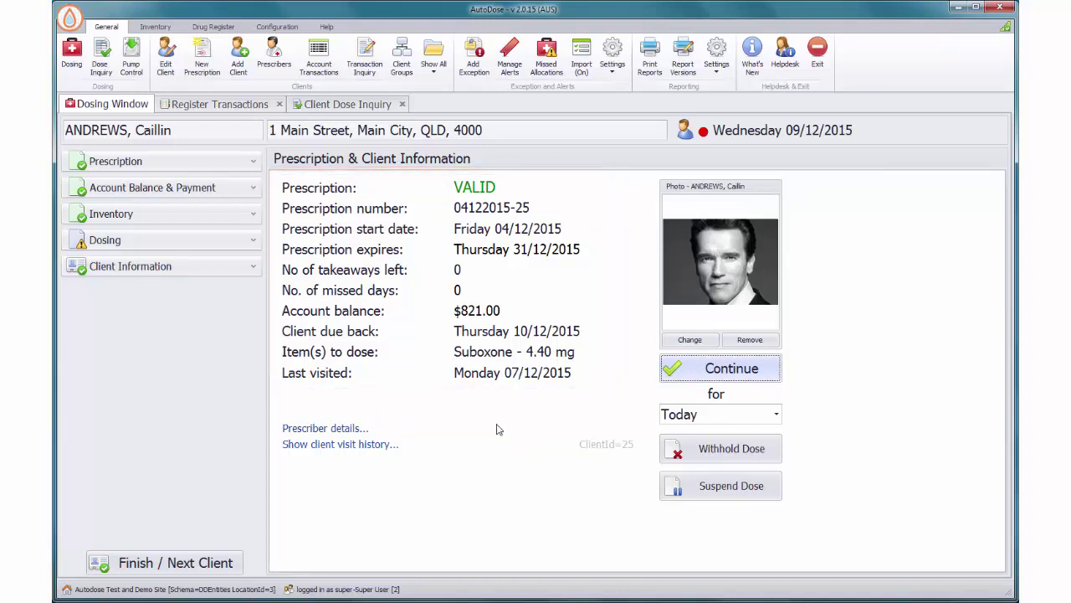
left_click(724, 376)
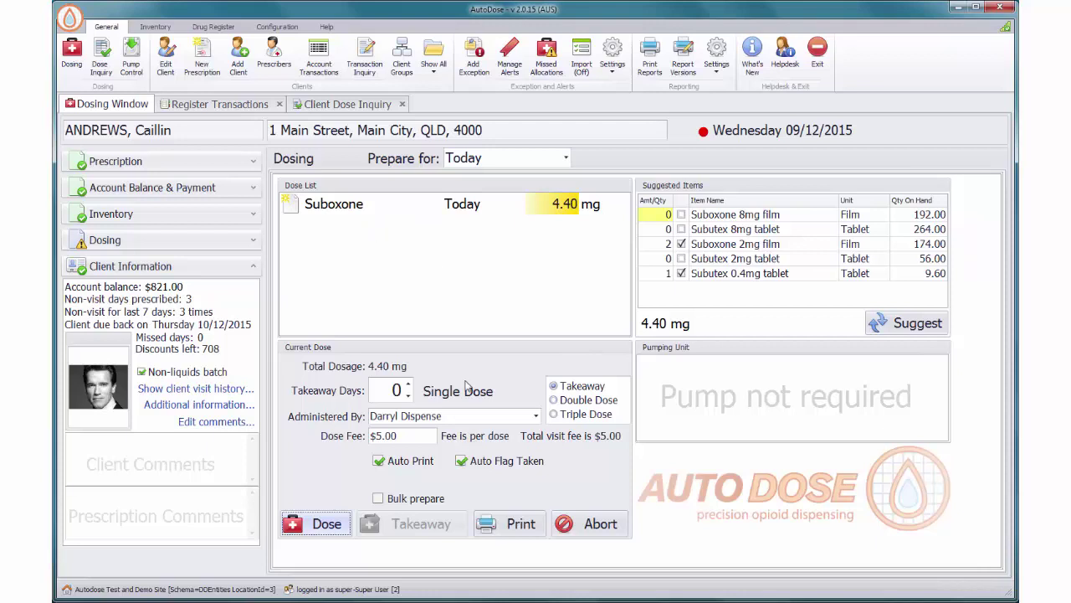
left_click(409, 386)
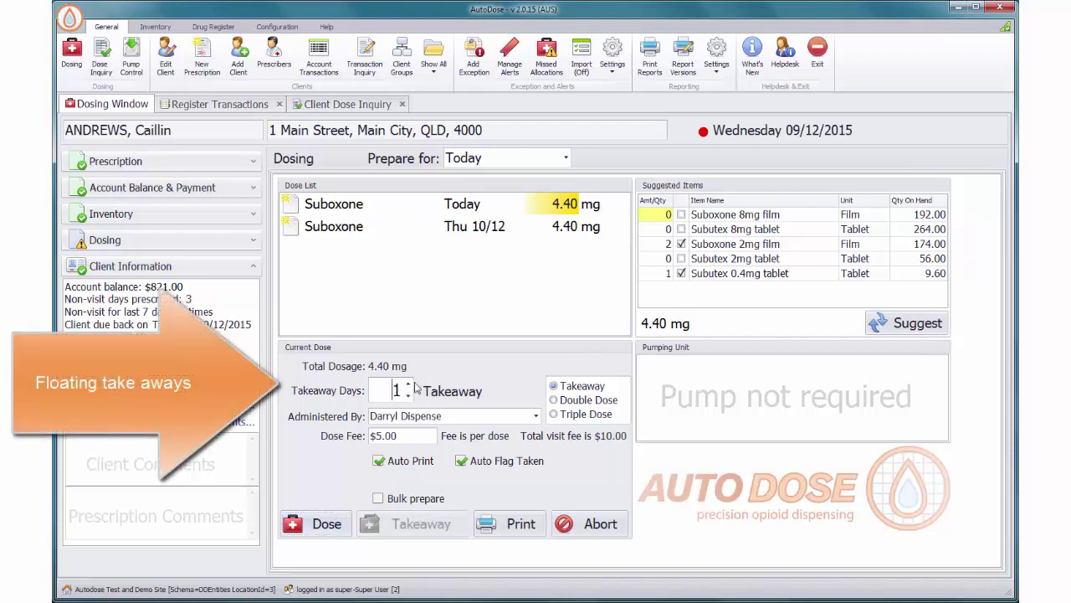
Try the Double Dose and Triple Dose options for the Suboxone client and switch back to Takeaway.
left_click(585, 401)
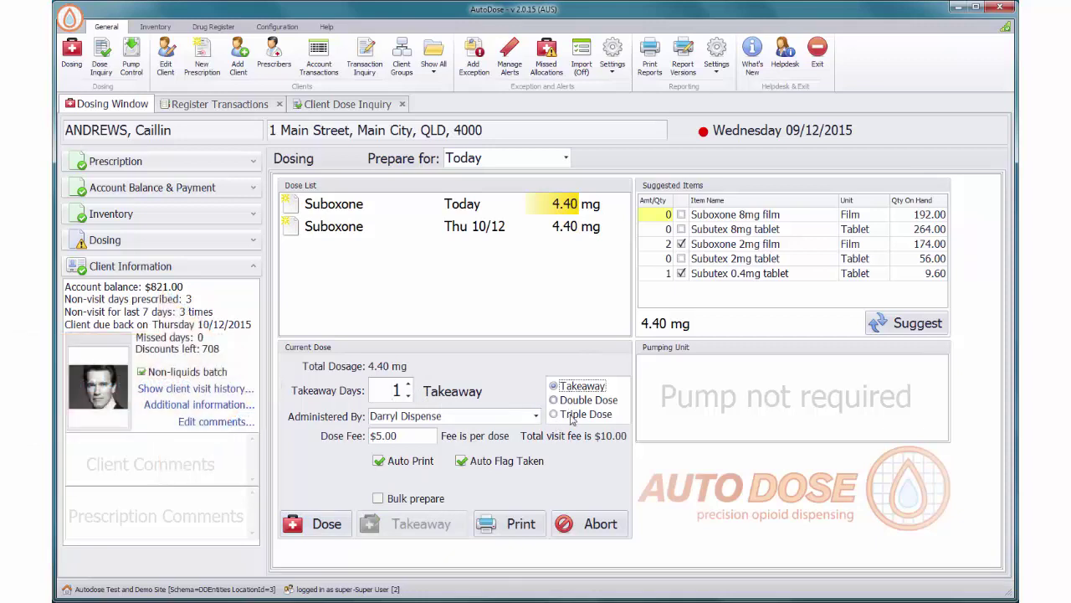
left_click(580, 416)
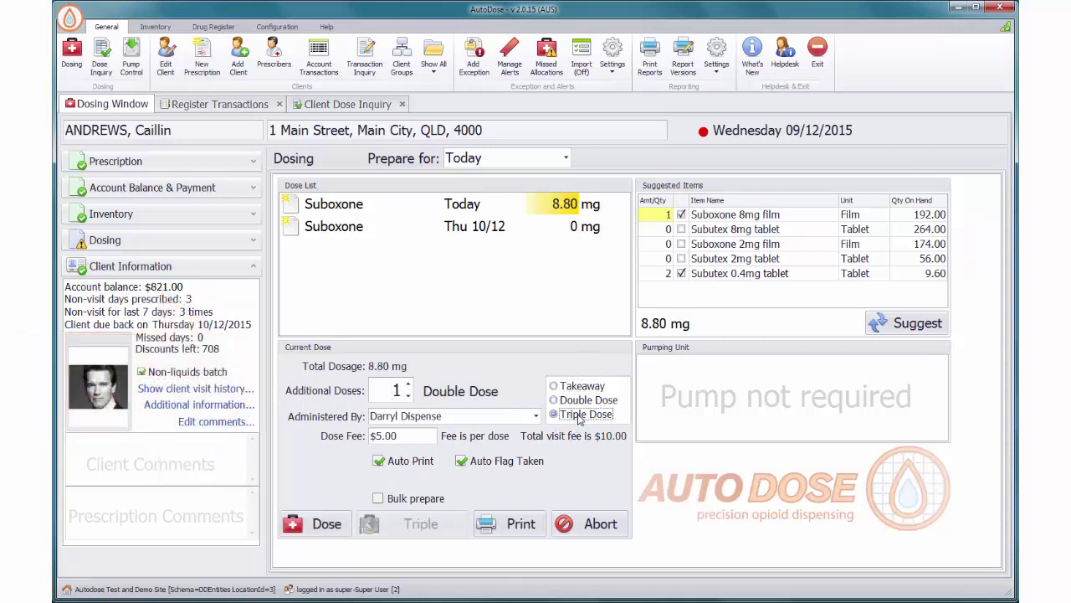
left_click(580, 403)
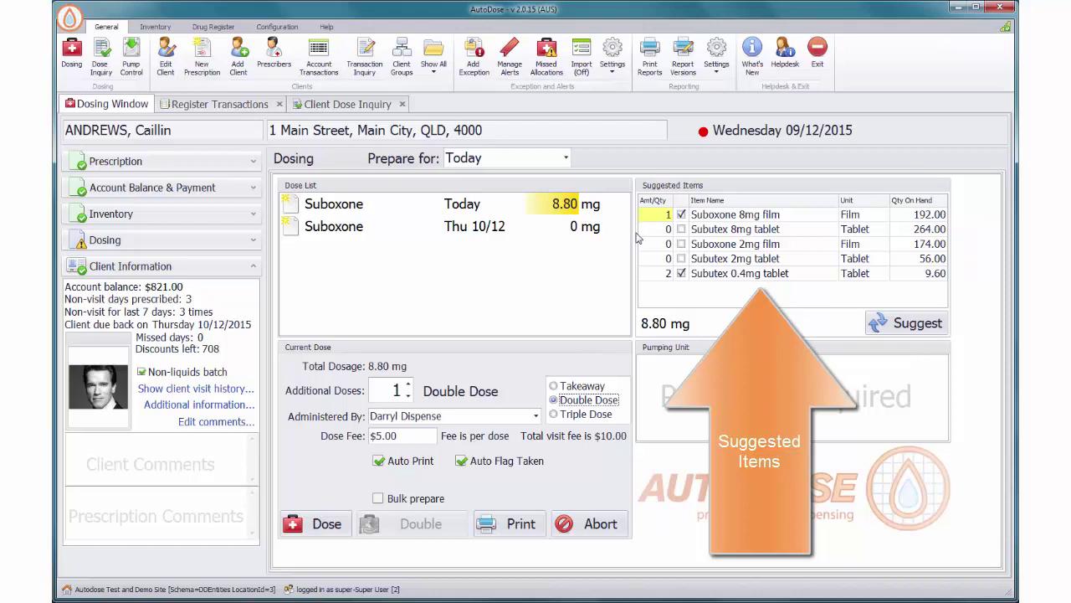
left_click(568, 387)
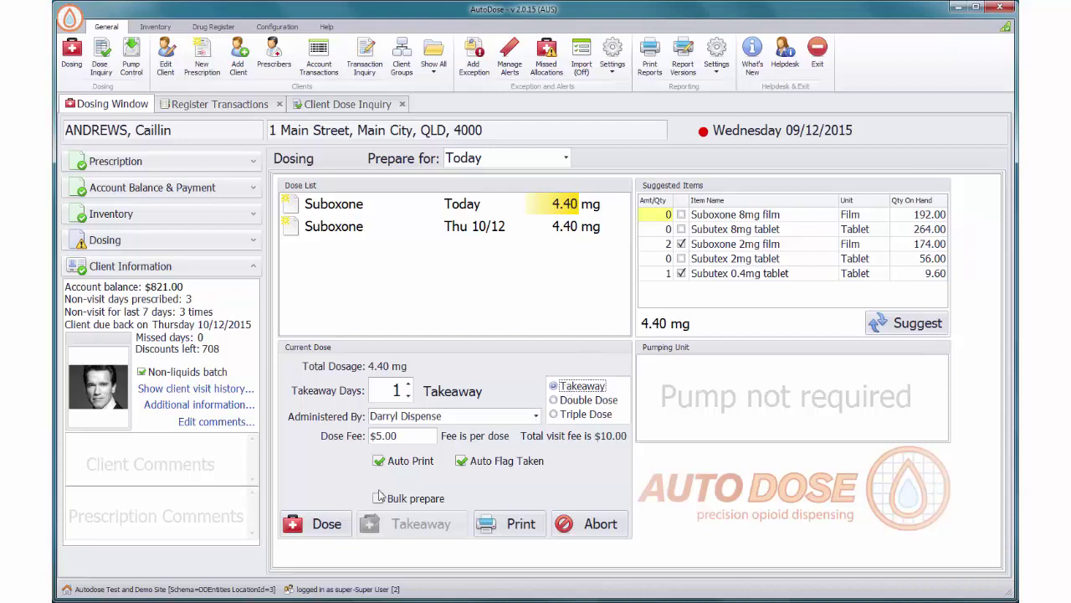
Dispense the 4.40 mg Suboxone doses for today and Thu 10/12 and finish the client's visit.
left_click(319, 533)
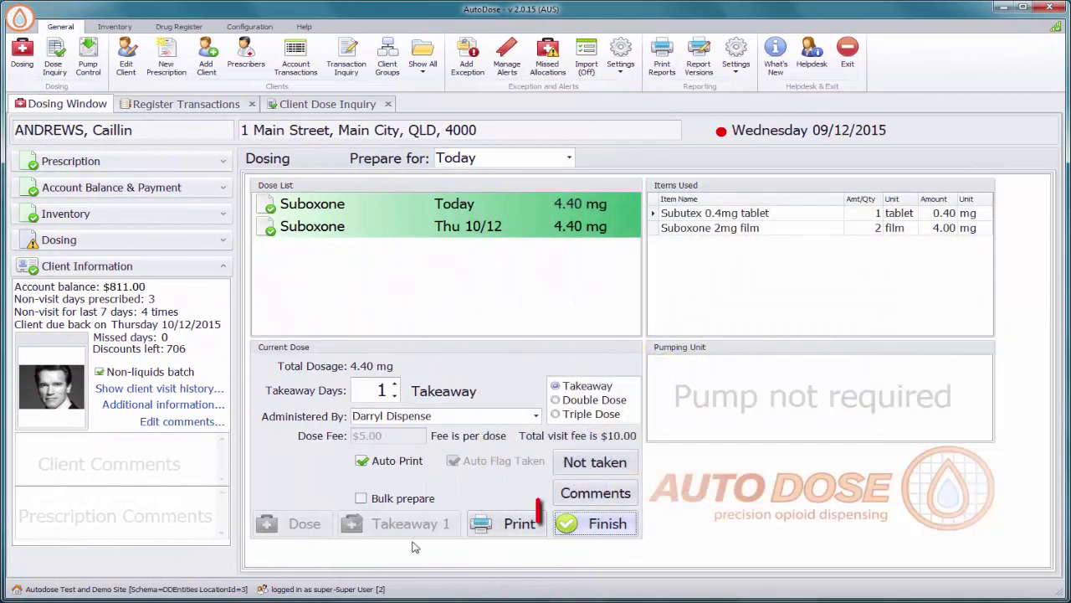
left_click(592, 526)
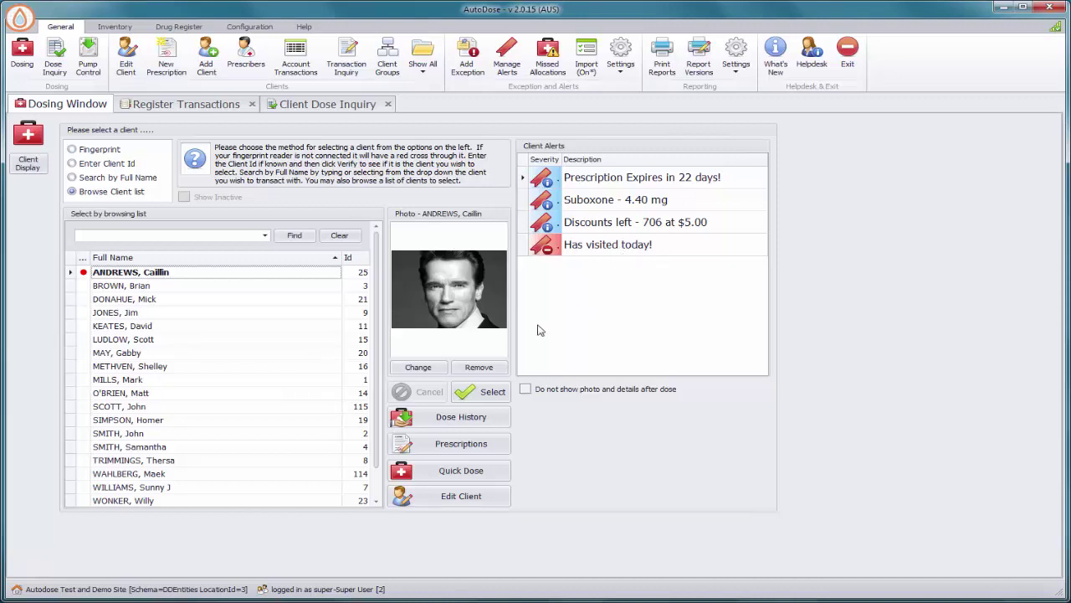
Quick-dose the second listed client with 40 mg Methadone for today plus 1 takeaway day, and finish the visit.
left_click(133, 289)
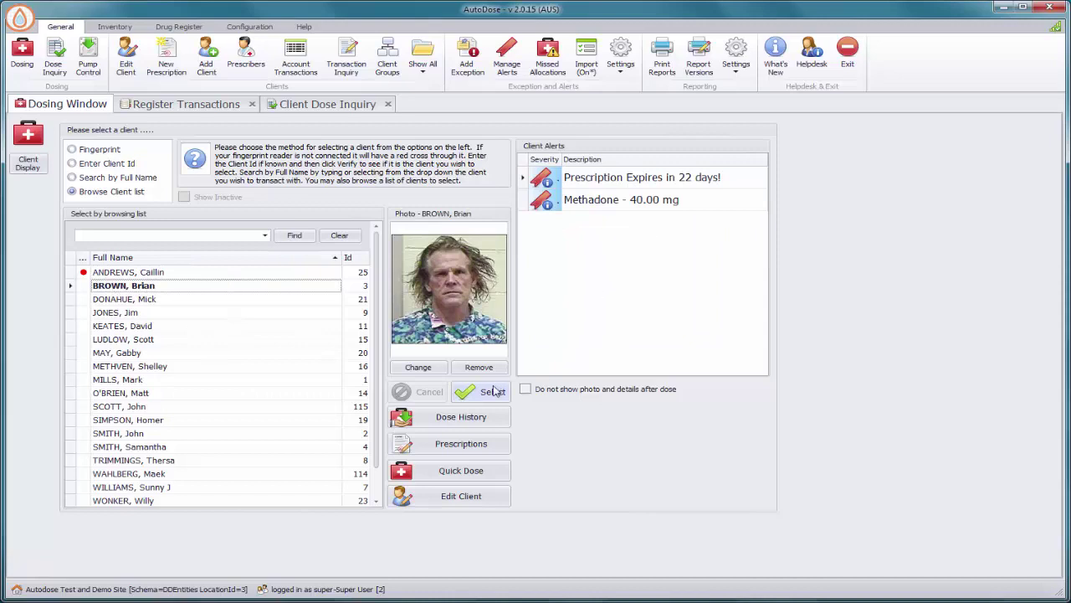
left_click(461, 472)
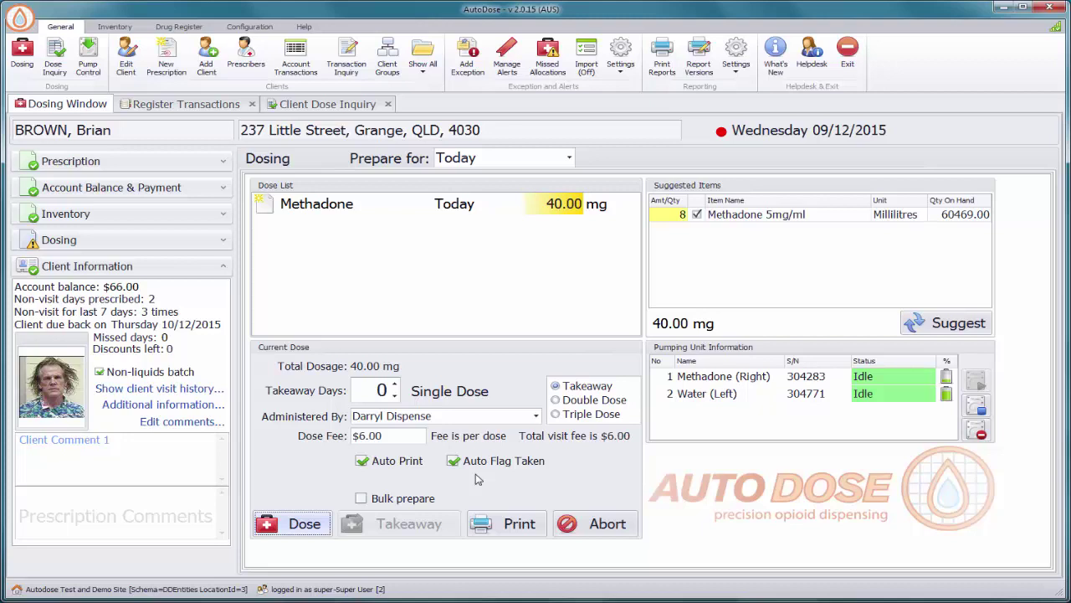
left_click(395, 386)
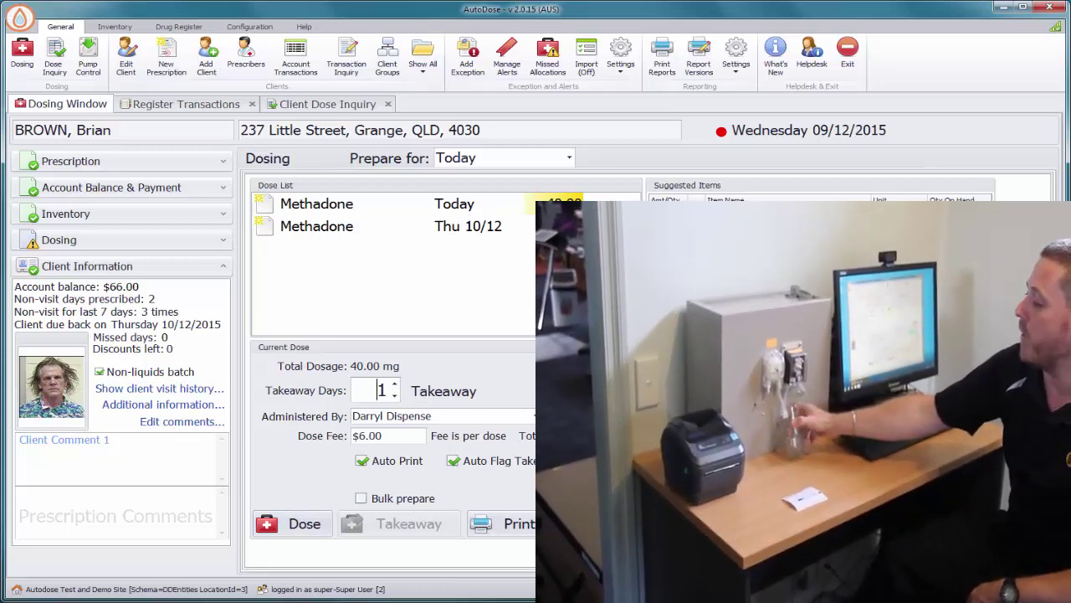
left_click(297, 525)
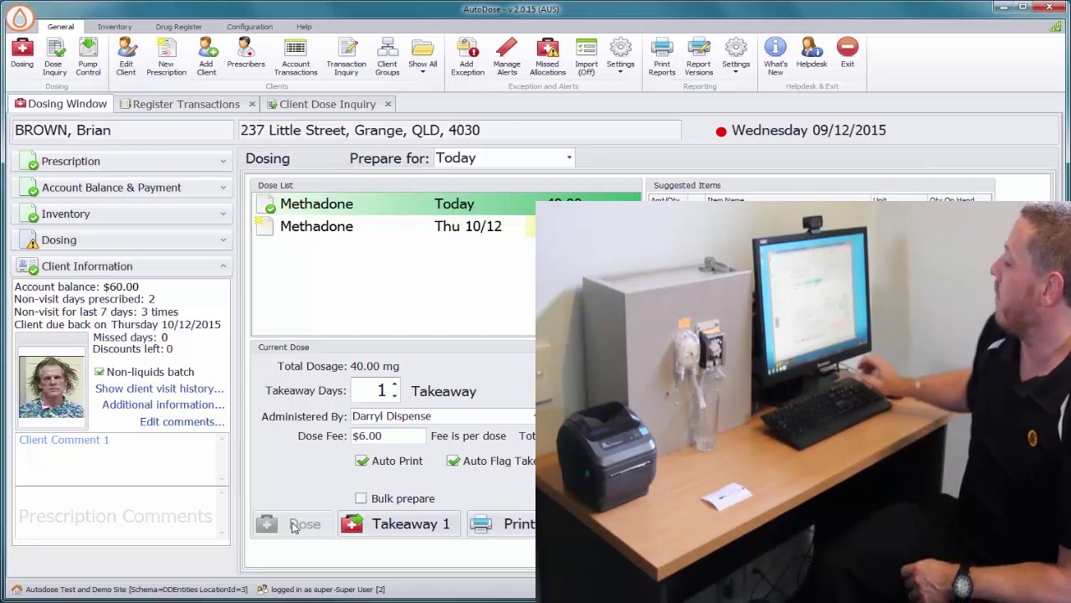
left_click(393, 528)
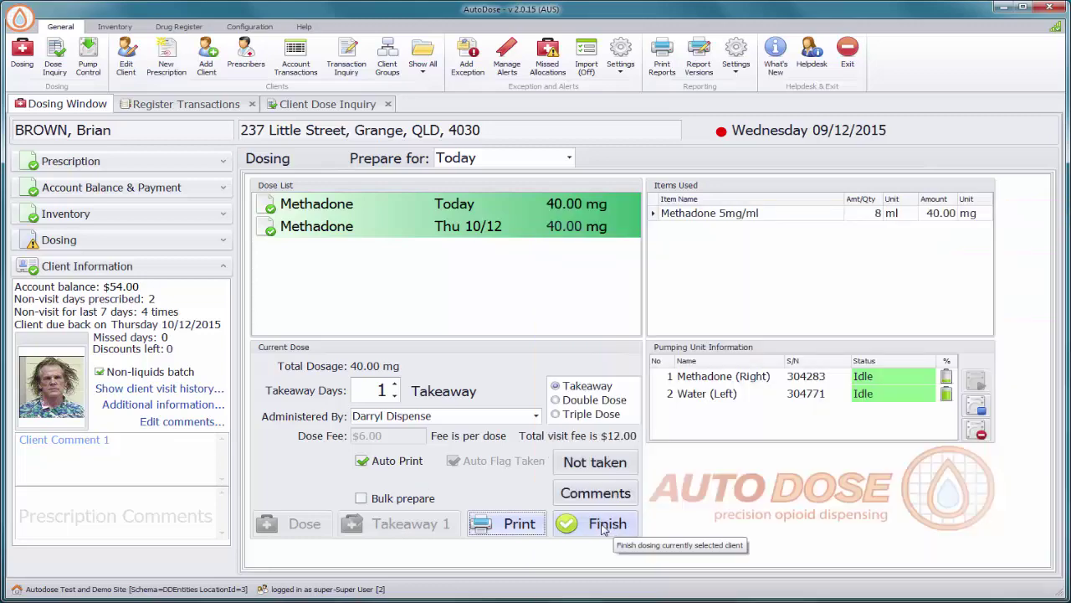
left_click(602, 529)
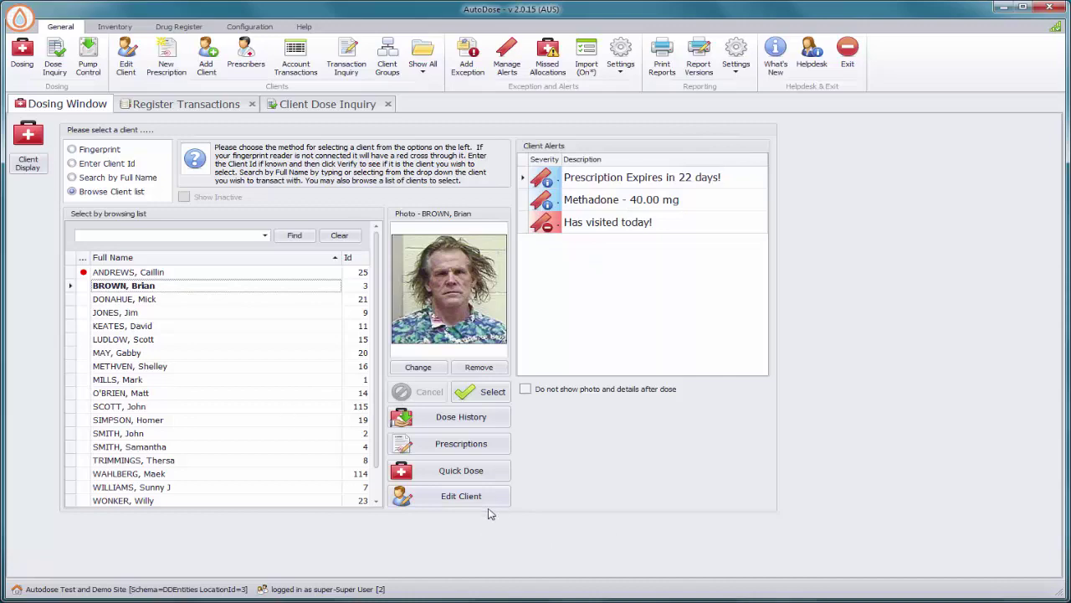
Refresh the register transactions for 9/12/2015 and examine the most recent drug entries at the end of the list.
left_click(223, 108)
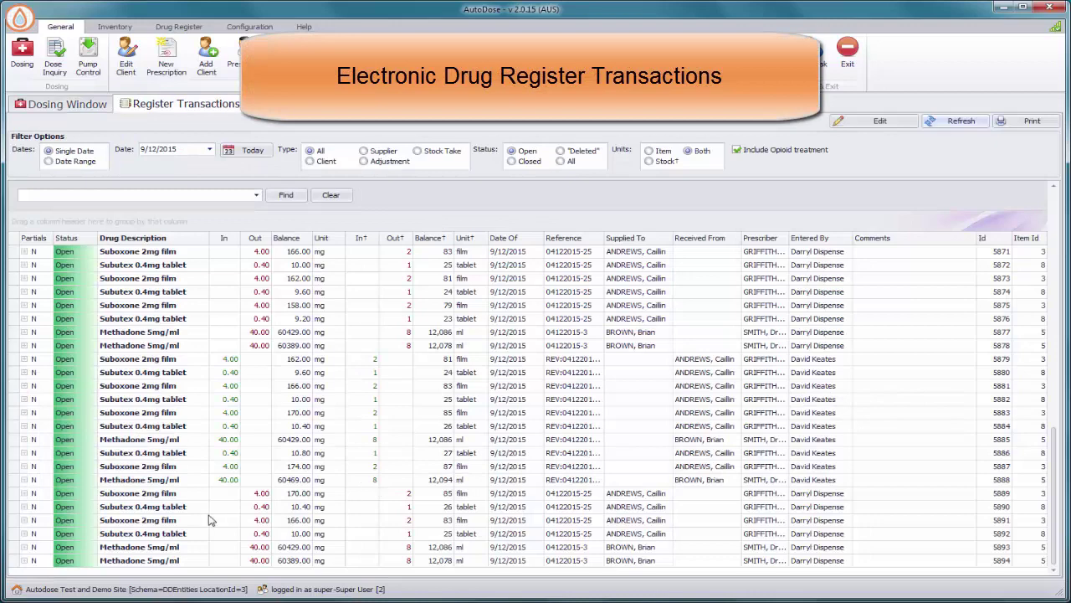
left_click(246, 499)
left_click(254, 520)
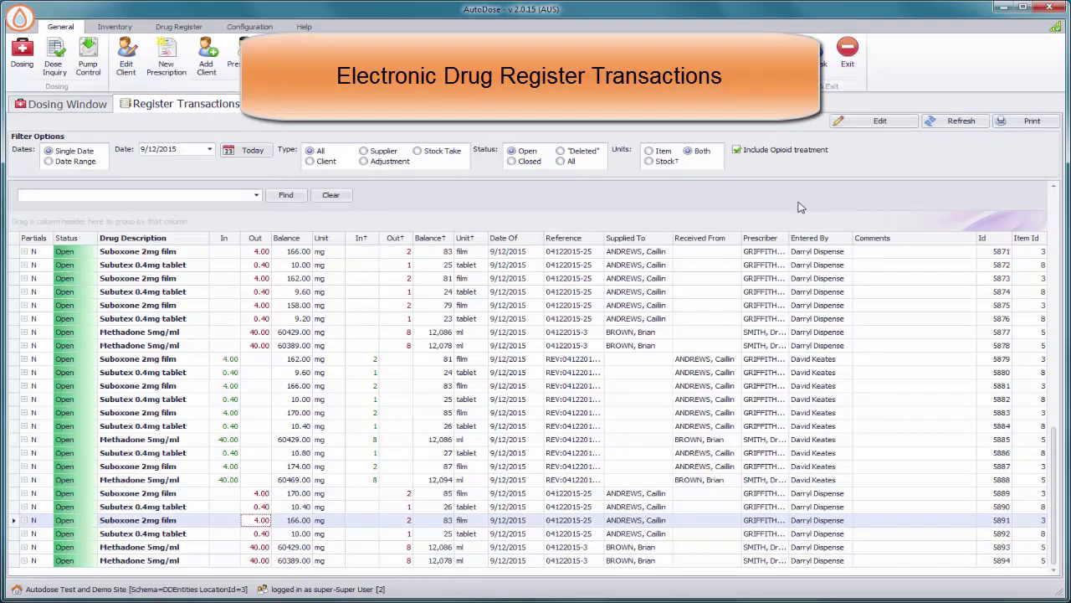
left_click(981, 123)
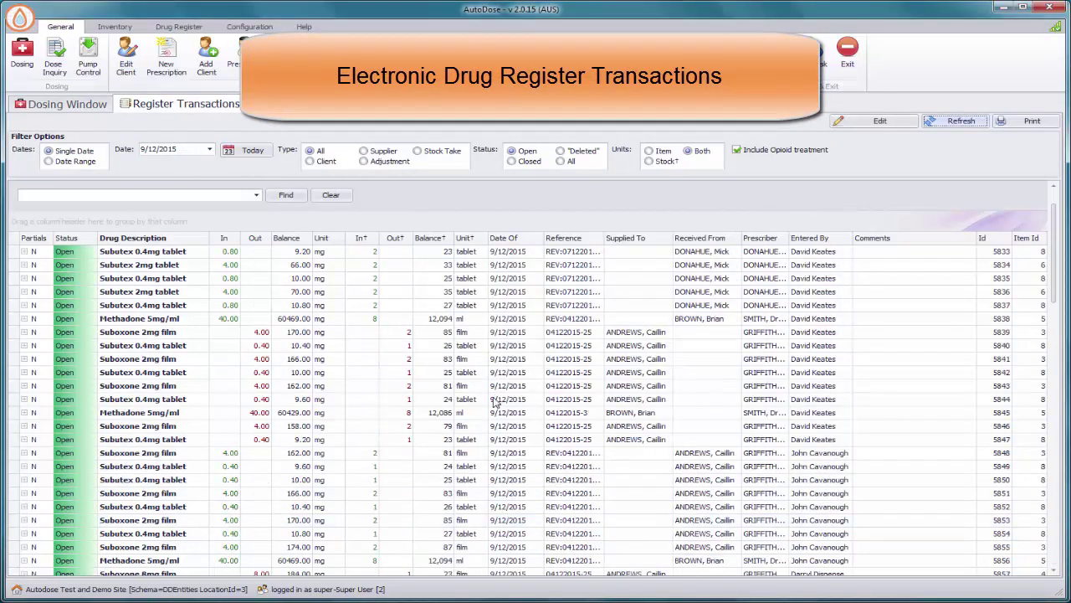
scroll(494, 402, "down", 20)
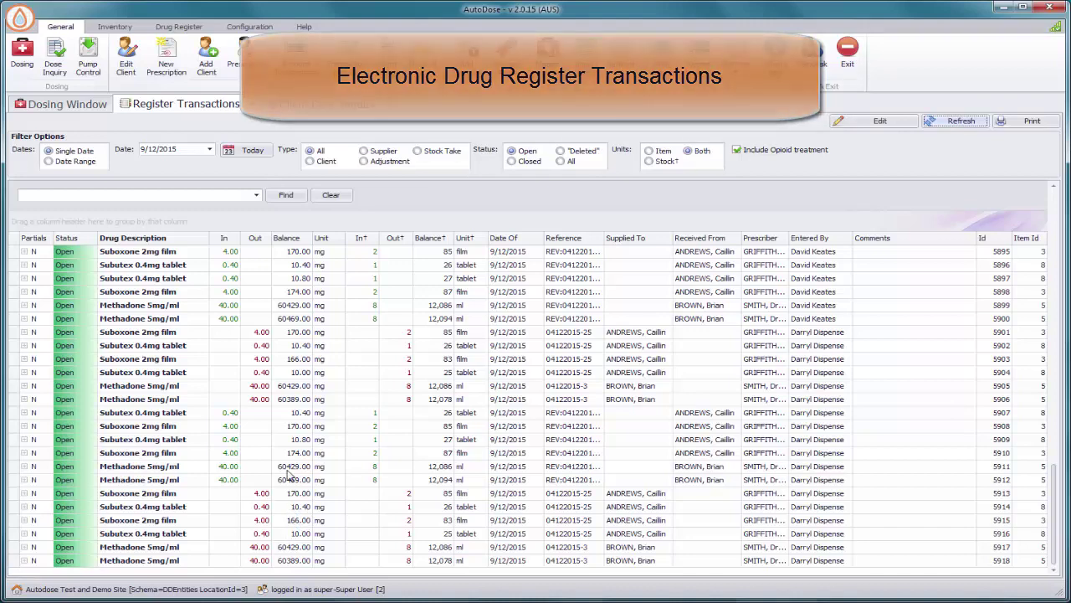
Reopen the second listed client in dosing, raise the takeaway days to 2, dispense the Fri 11/12 Methadone takeaway, and finish the visit.
left_click(70, 105)
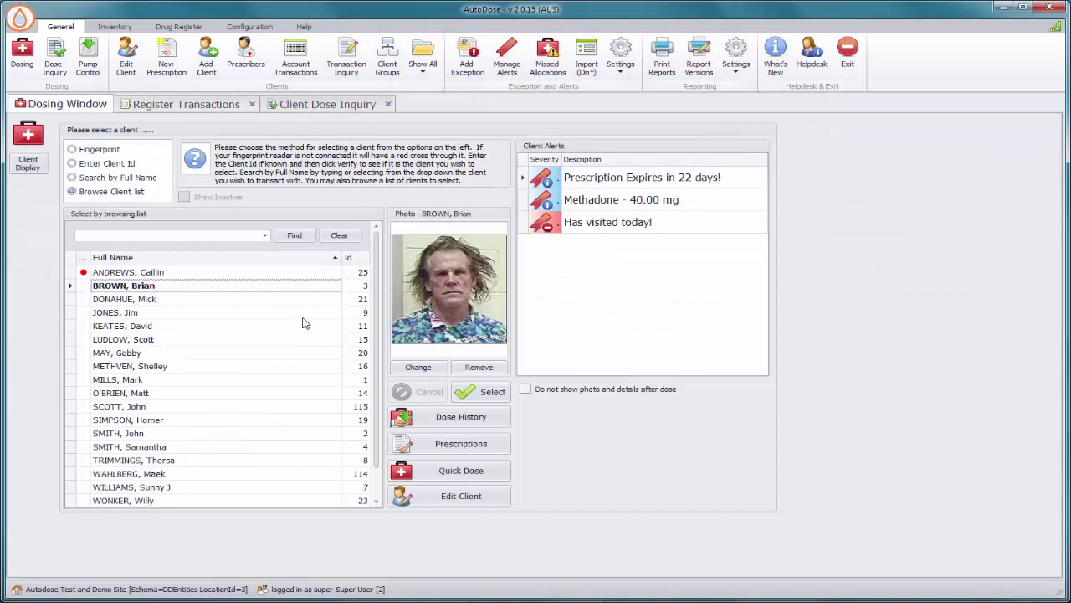
left_click(161, 288)
left_click(481, 398)
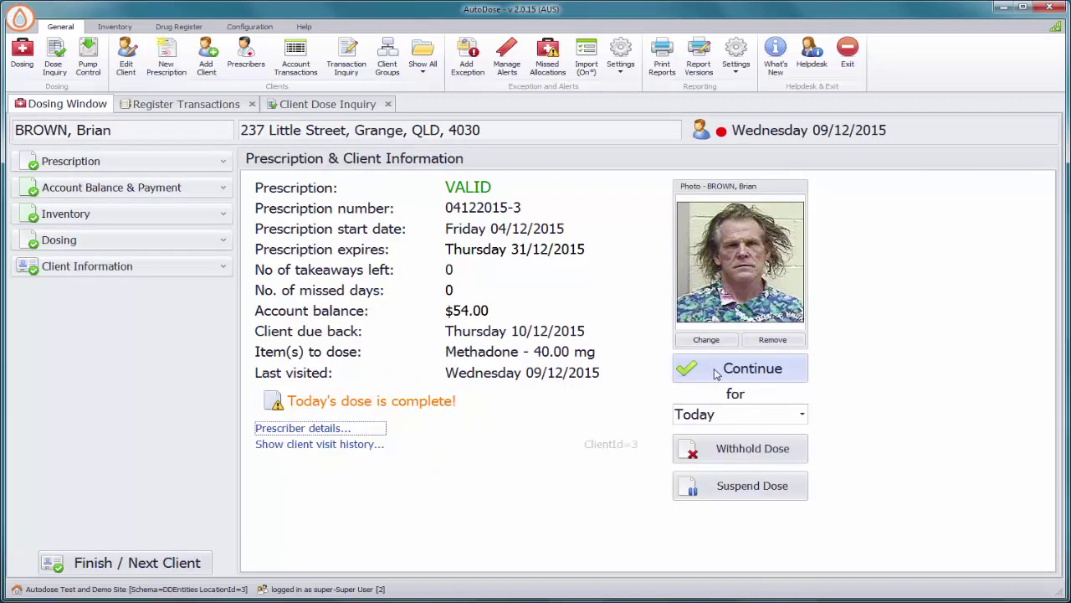
left_click(716, 373)
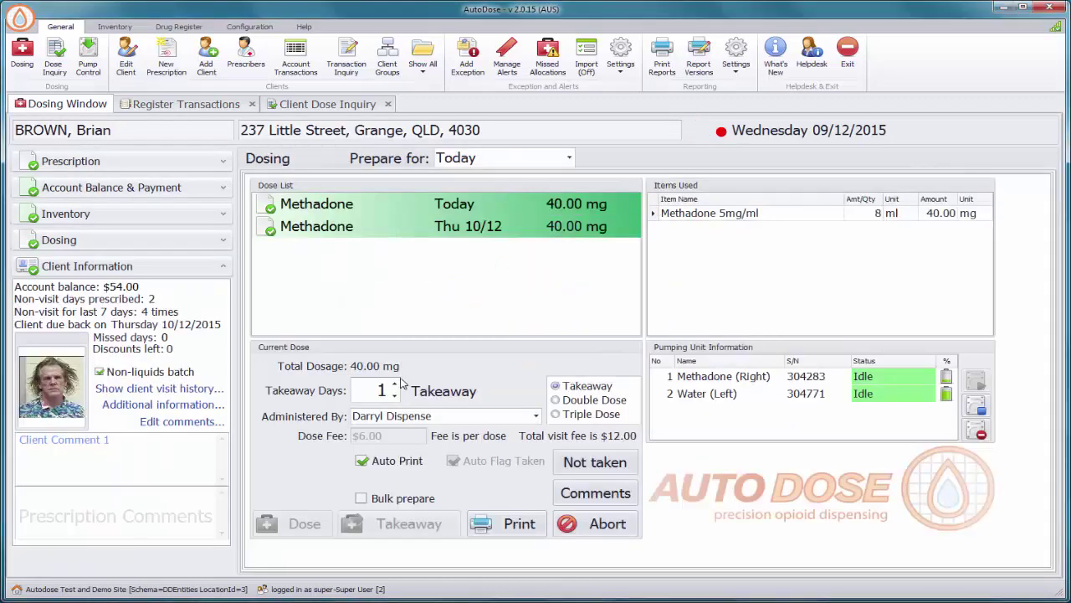
left_click(397, 384)
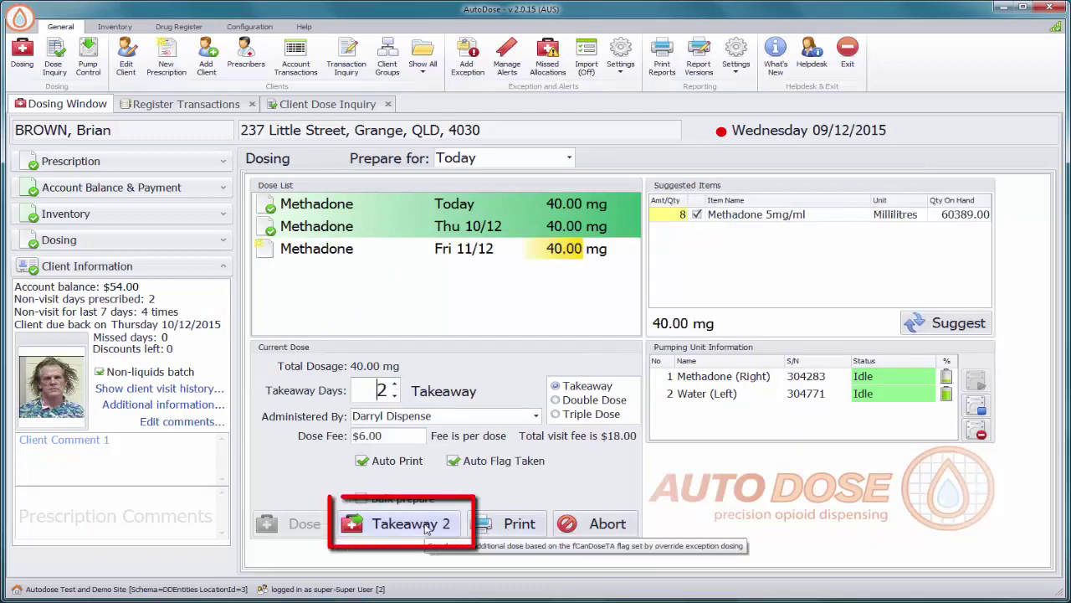
left_click(410, 523)
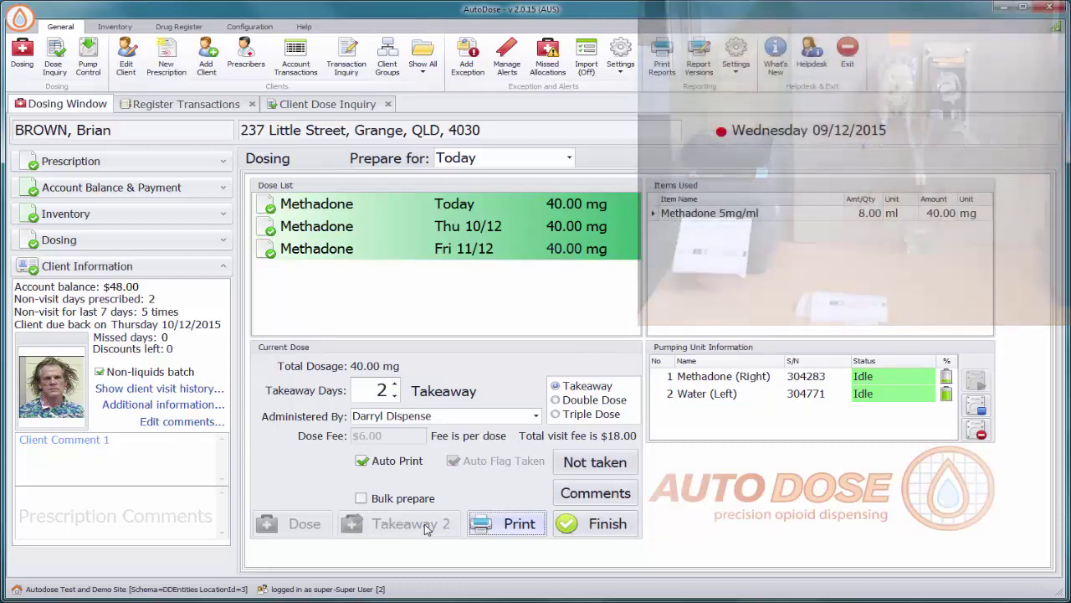
left_click(586, 523)
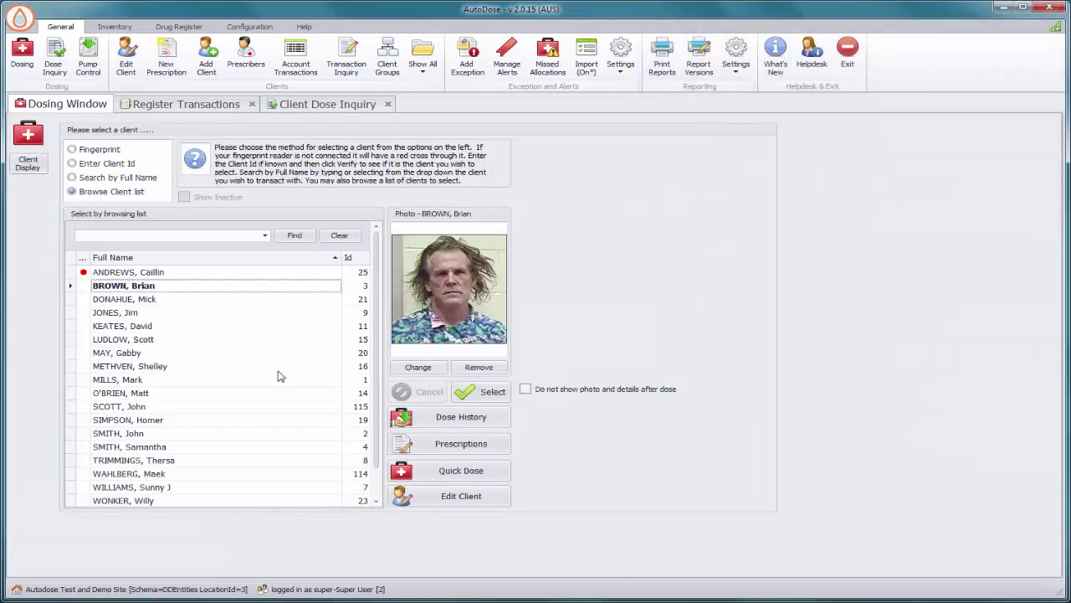
Refresh the client dose inquiry for 9/12/2015 and start dosing the first open client in its list.
left_click(335, 104)
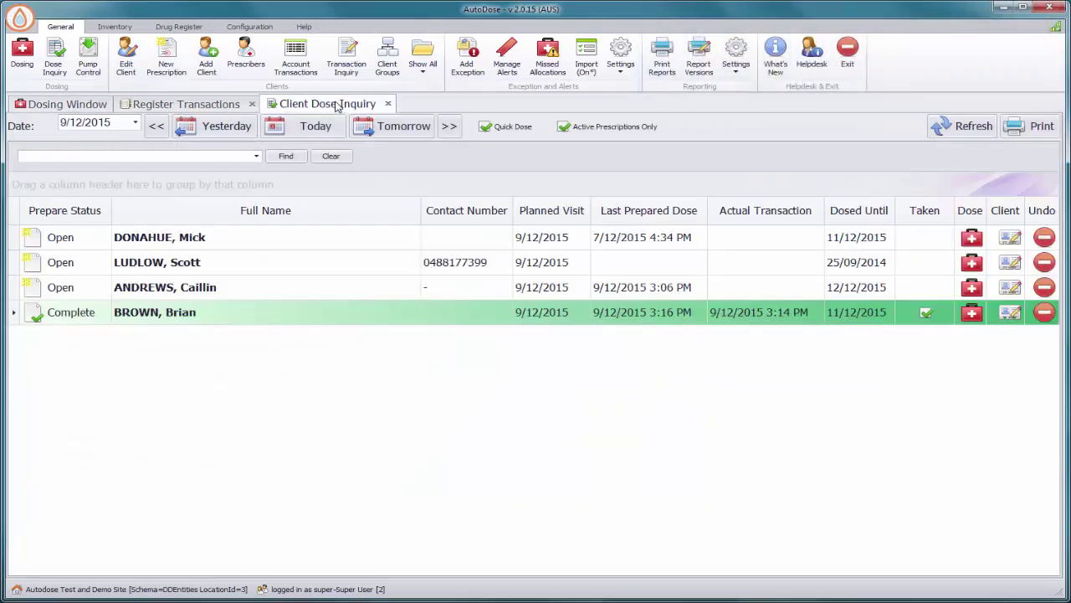
left_click(963, 126)
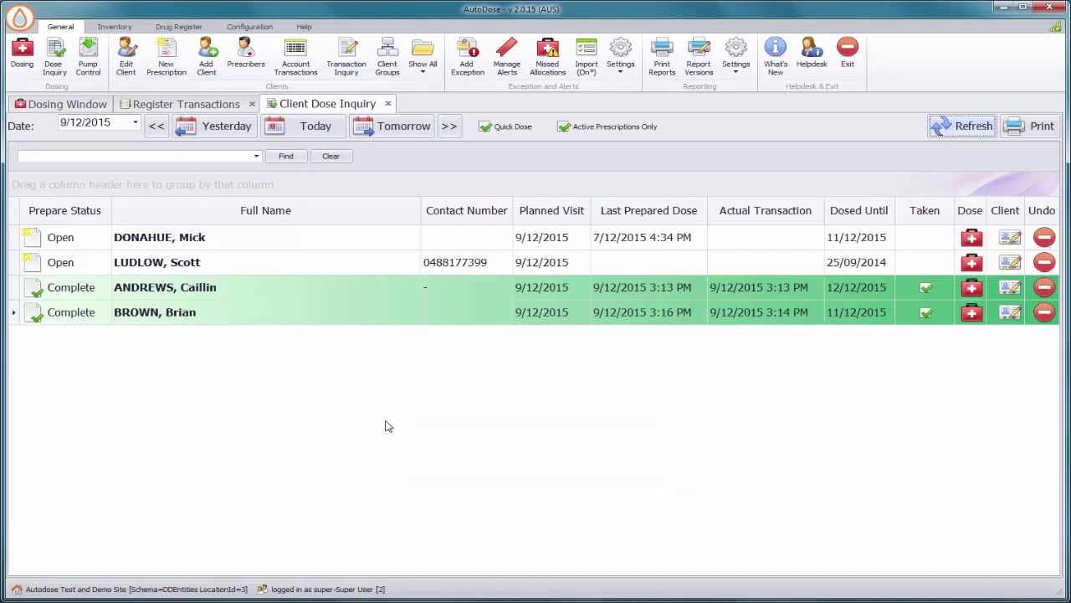
left_click(971, 238)
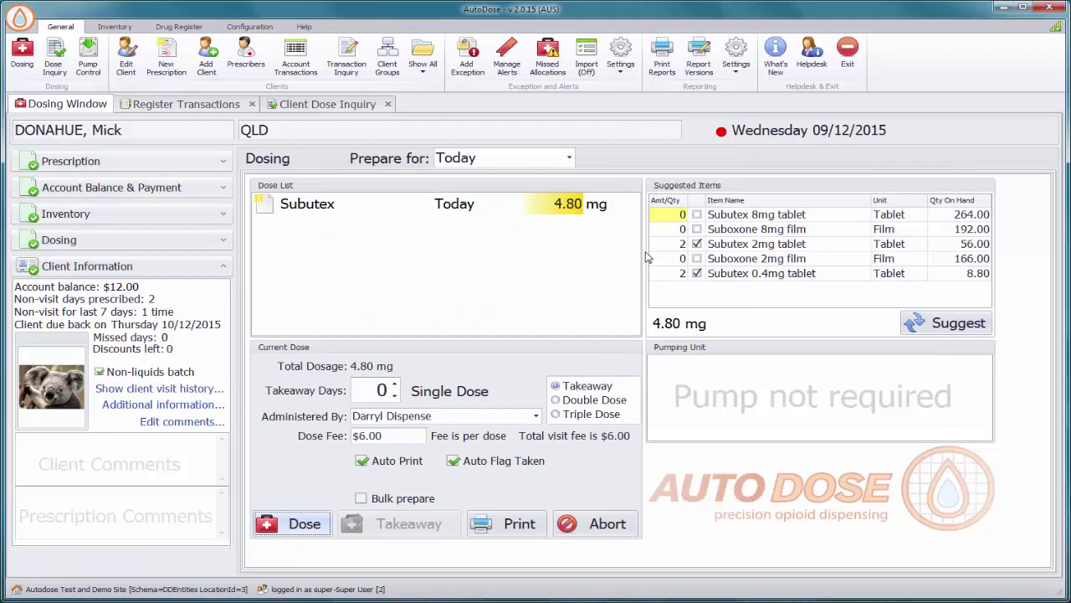
Set 1 additional dose as a Double Dose, dispense 9.60 mg of Subutex for today, and finish the visit.
left_click(395, 386)
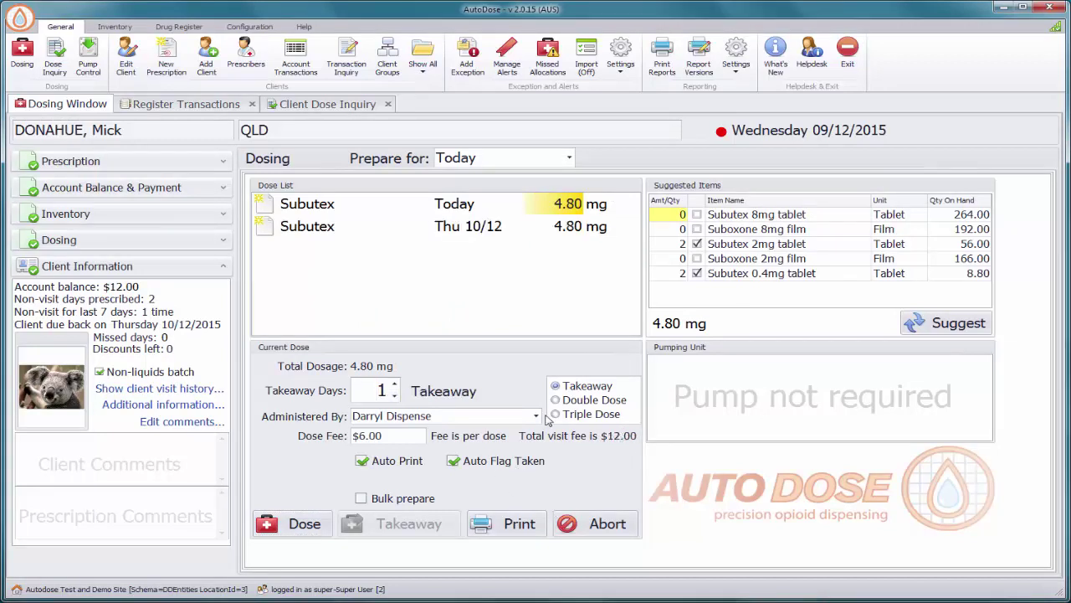
key("Tab")
key("Down")
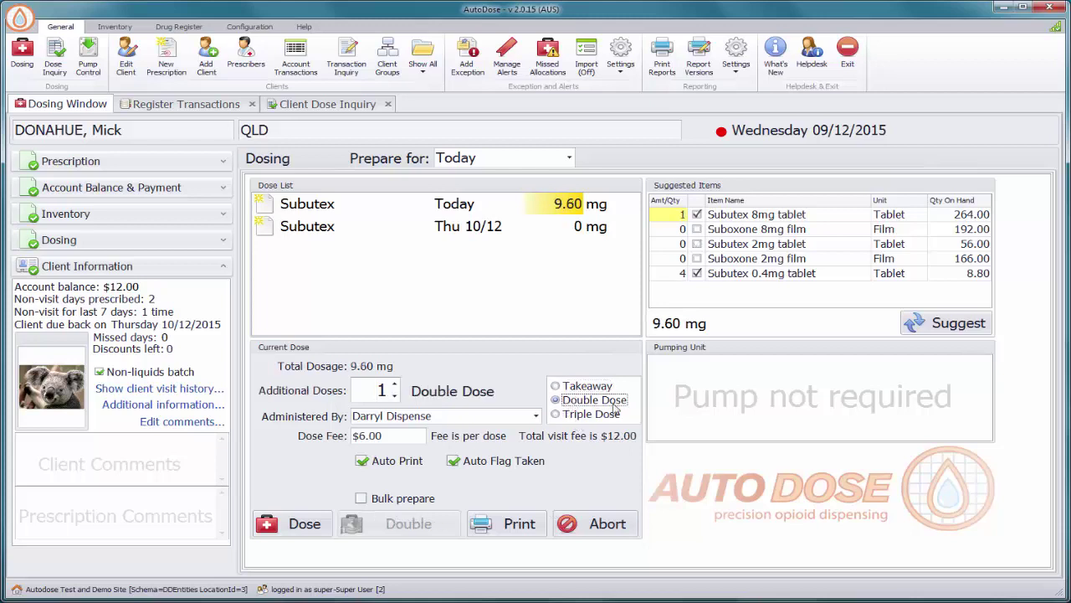
left_click(303, 525)
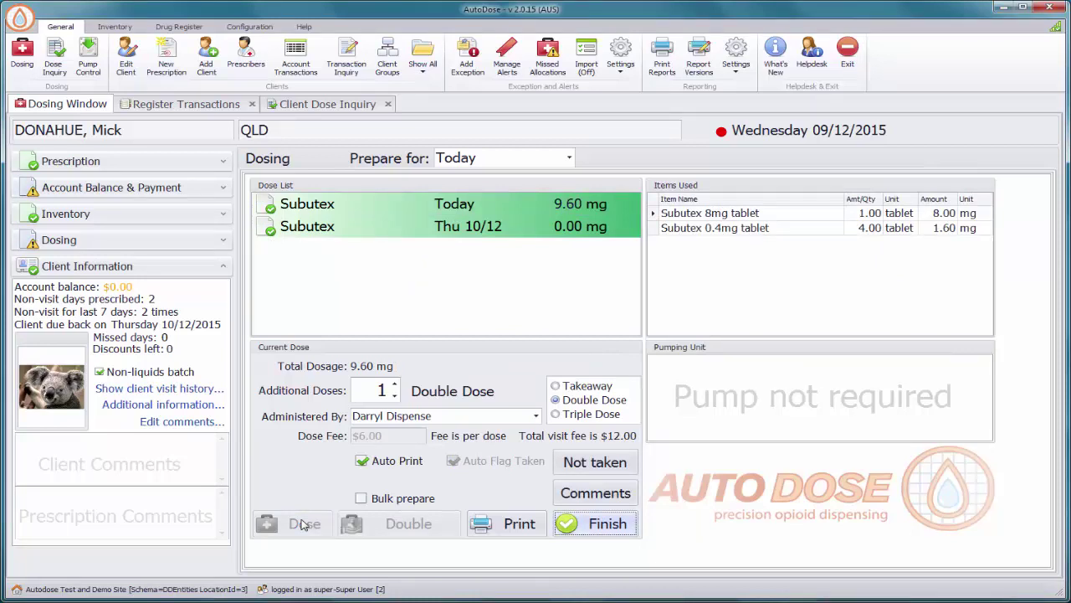
left_click(619, 525)
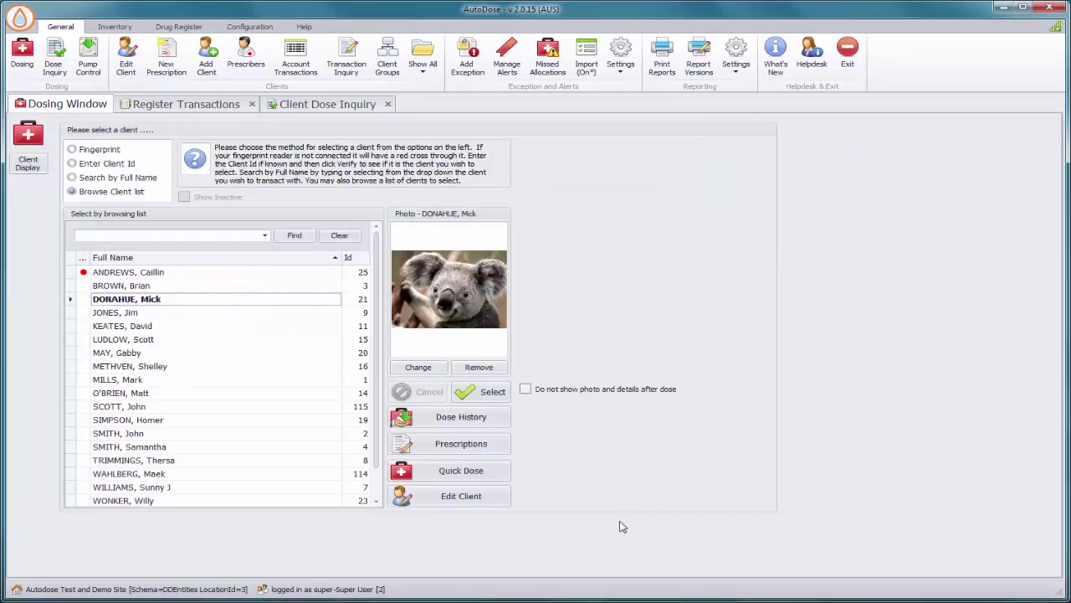